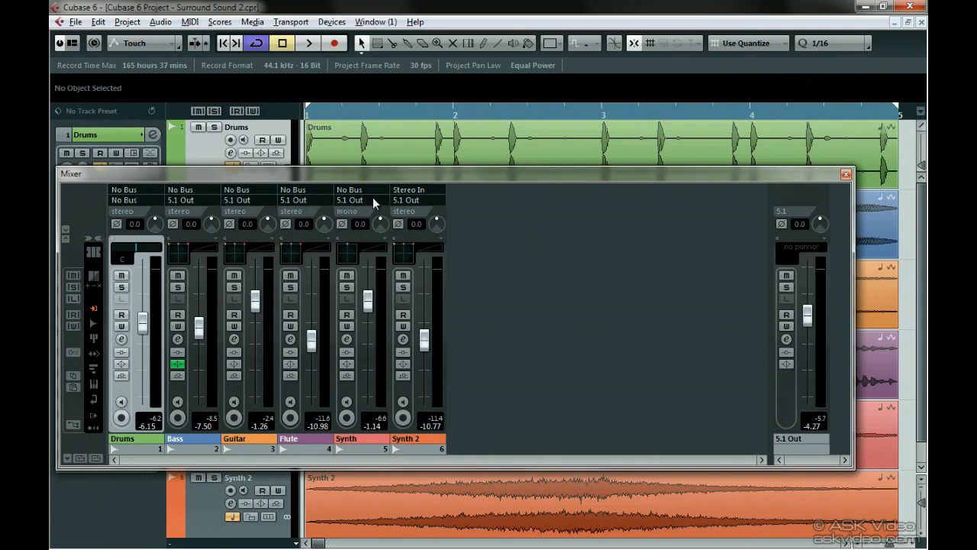
- Route the Drums channel's output to 5.1 Out and pan it to R1/F51 in its surround panner during playback
click(131, 201)
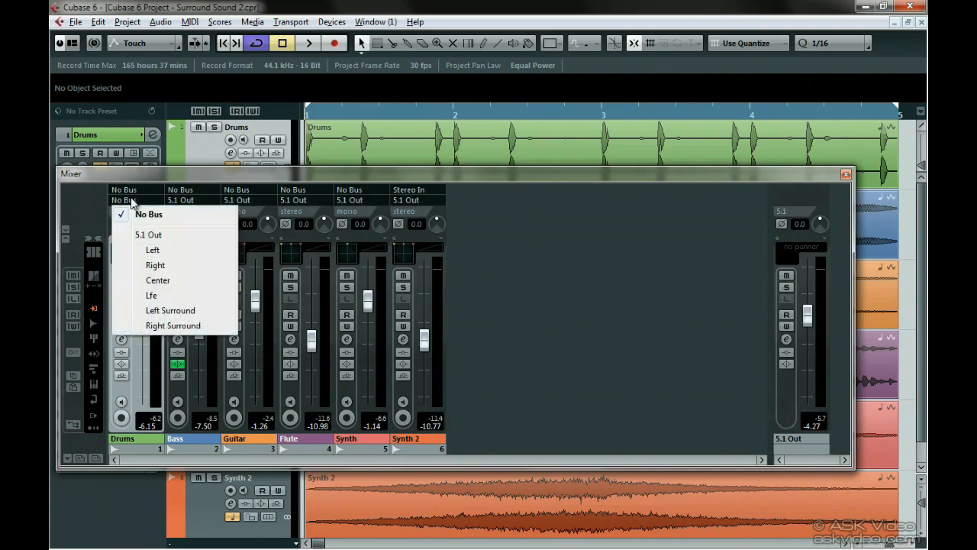
click(205, 236)
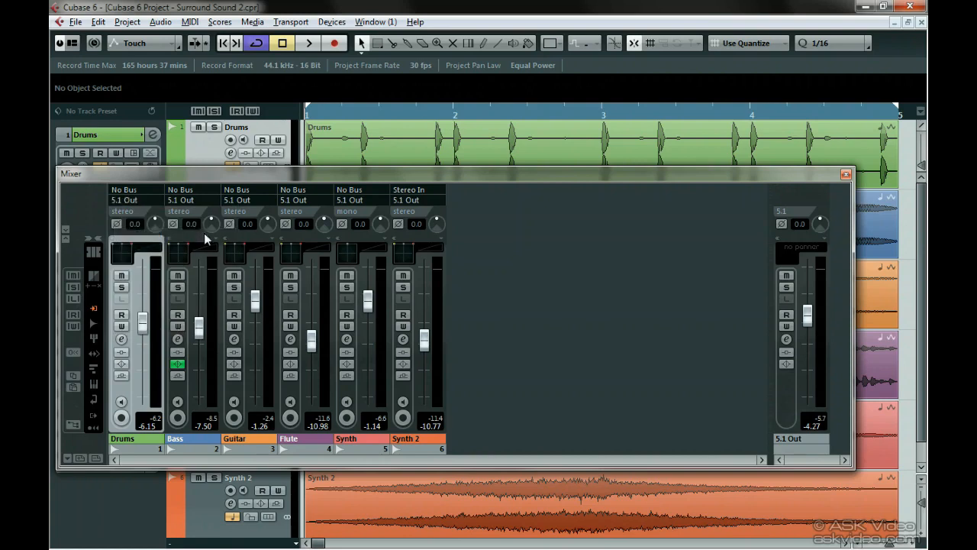
double_click(125, 259)
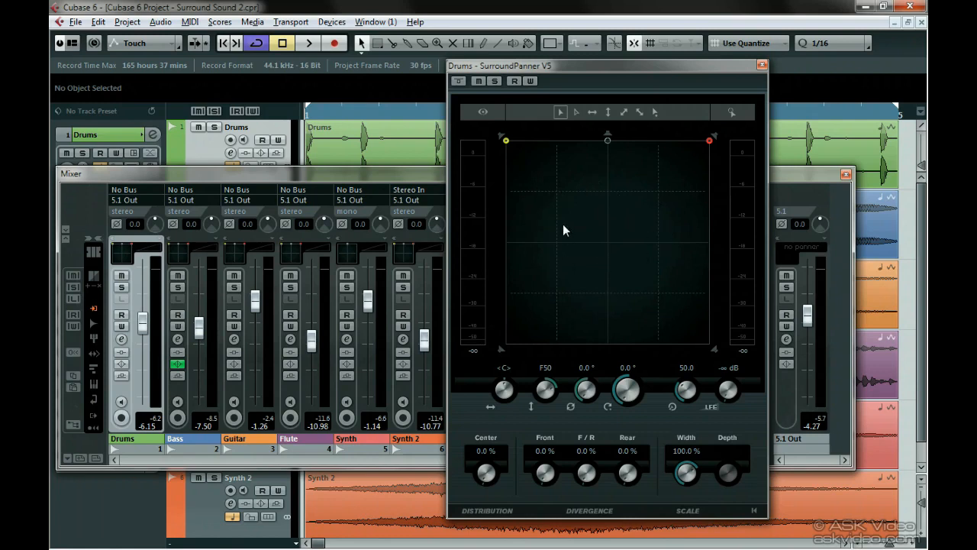
key(space)
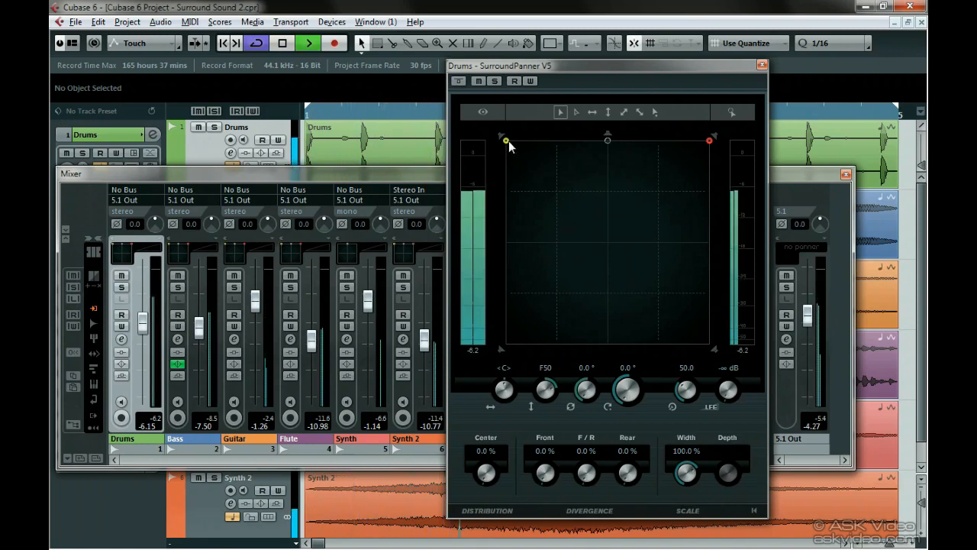
mouse_move(509, 140)
mouse_down()
mouse_move(572, 221)
mouse_move(566, 250)
mouse_move(491, 256)
mouse_move(504, 225)
mouse_move(569, 146)
mouse_move(506, 153)
mouse_move(506, 198)
mouse_move(510, 140)
mouse_up()
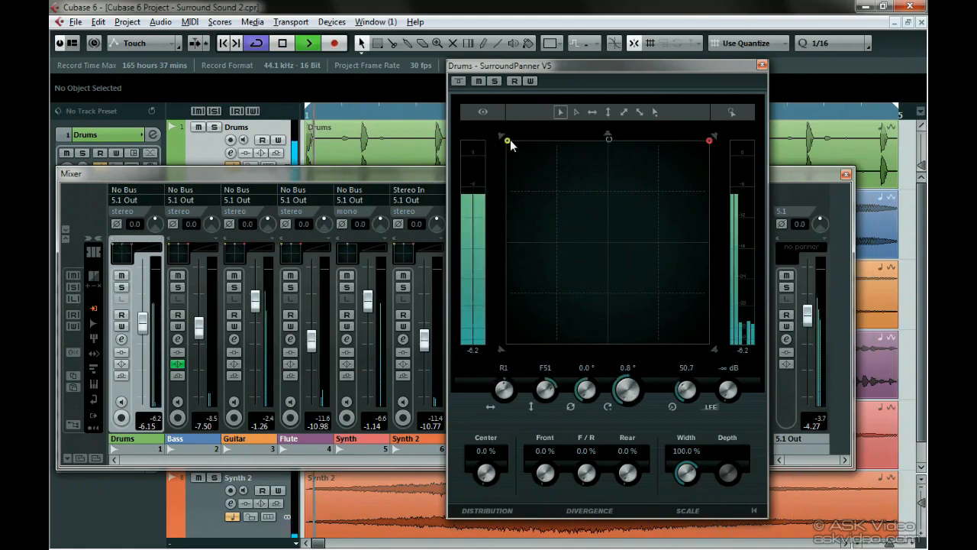
- Pan the Bass to about R45/R5 and the Guitar to about L41/R5 in their surround panners
double_click(178, 258)
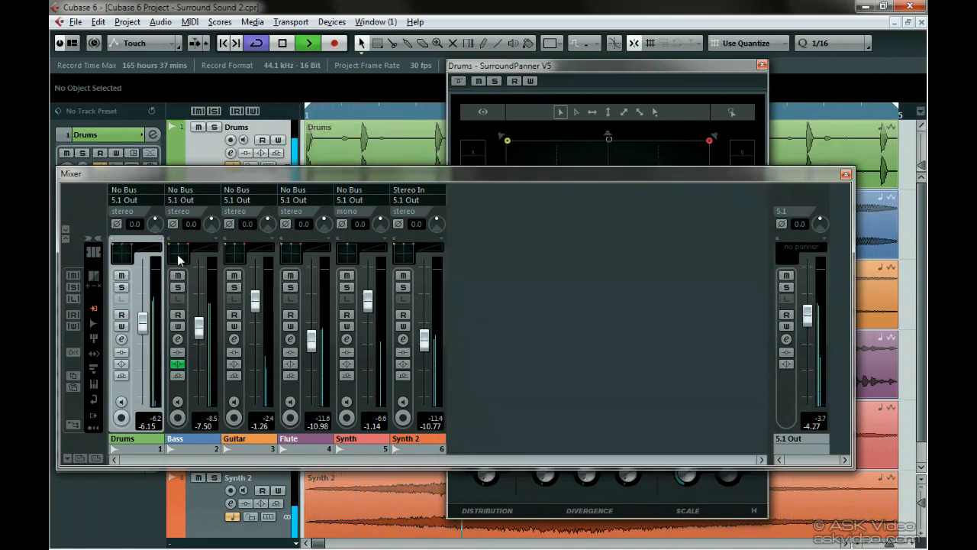
drag(510, 144, 597, 253)
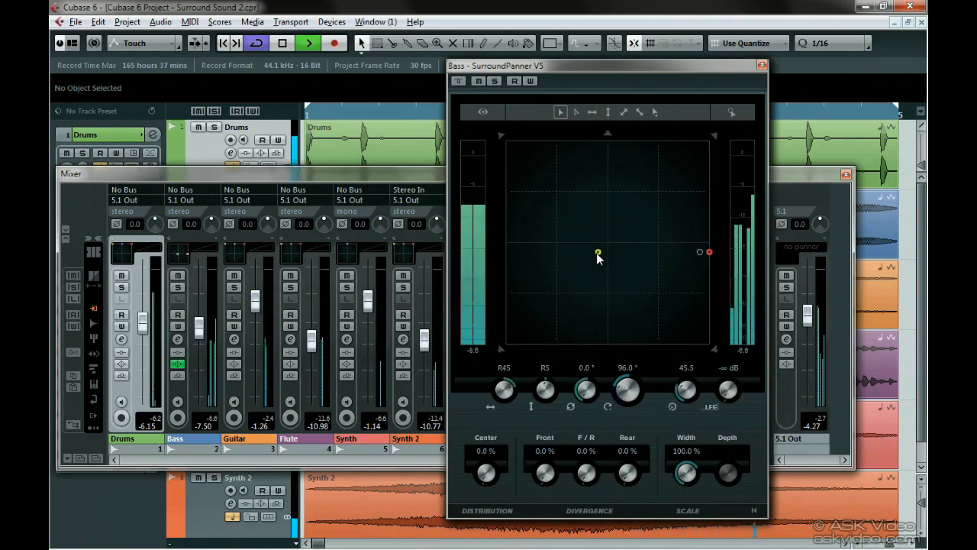
double_click(236, 253)
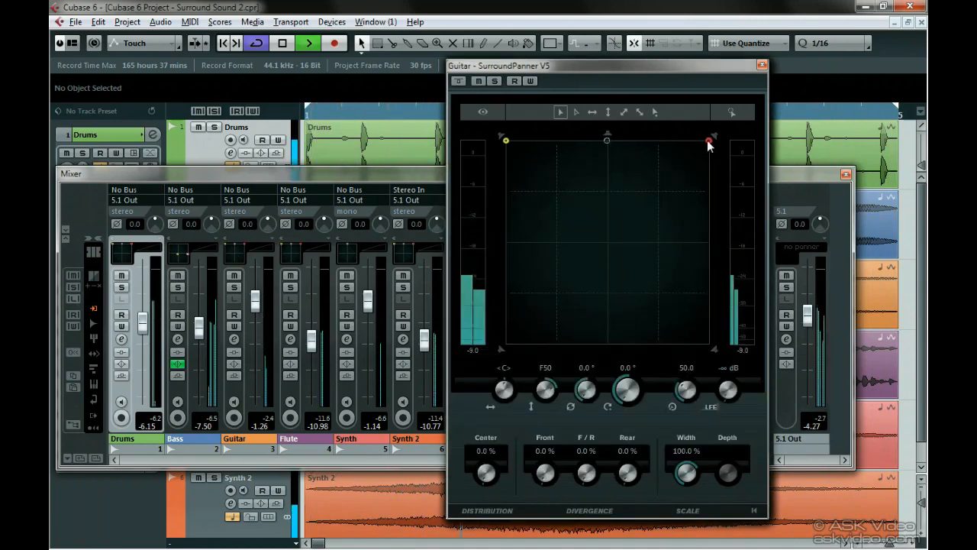
drag(709, 140, 626, 253)
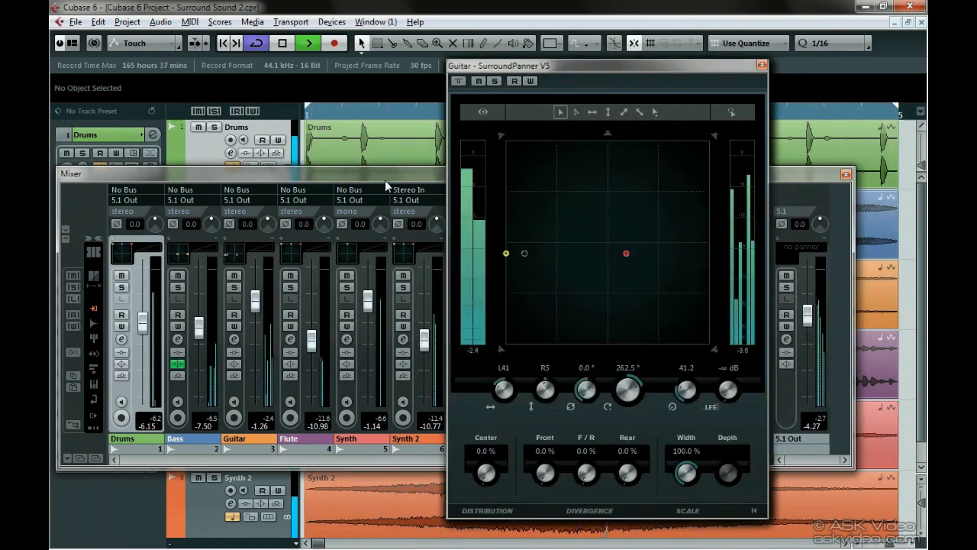
- Pan the Synth to about R57/F39 and move Synth 2 towards the front left of the surround field
double_click(347, 252)
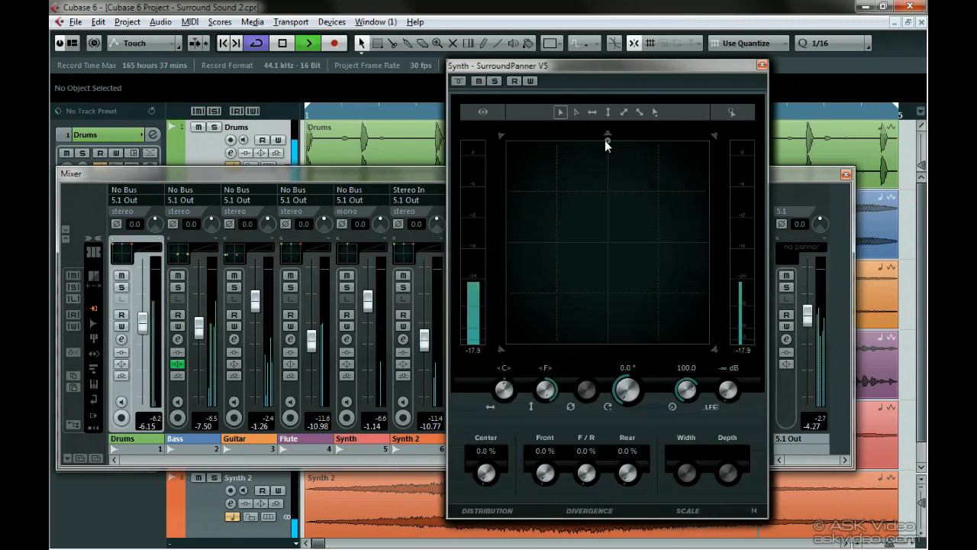
drag(608, 140, 663, 203)
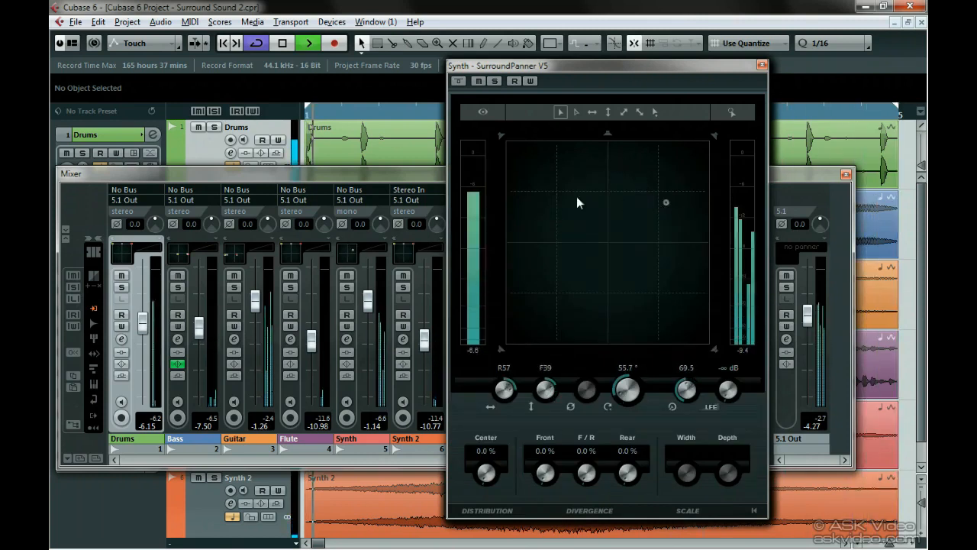
double_click(405, 253)
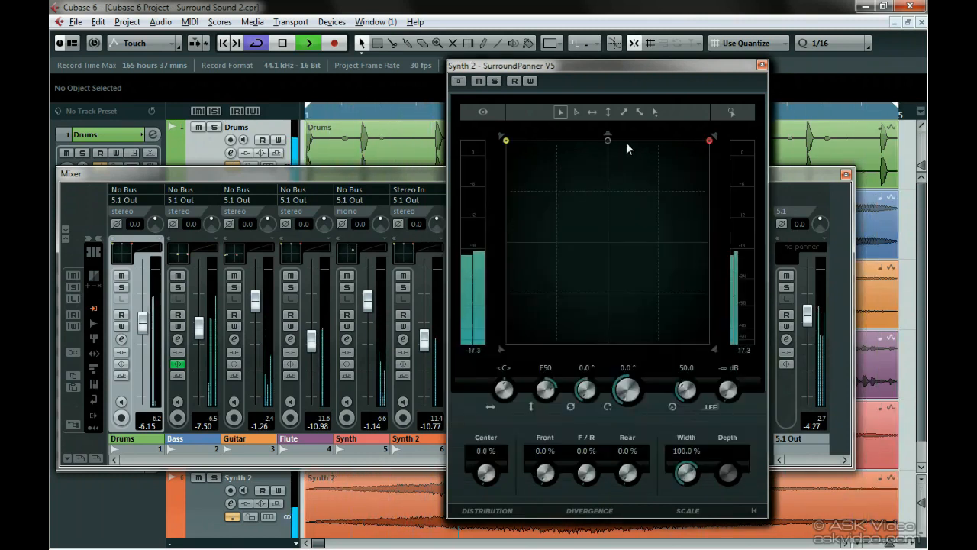
drag(608, 141, 558, 201)
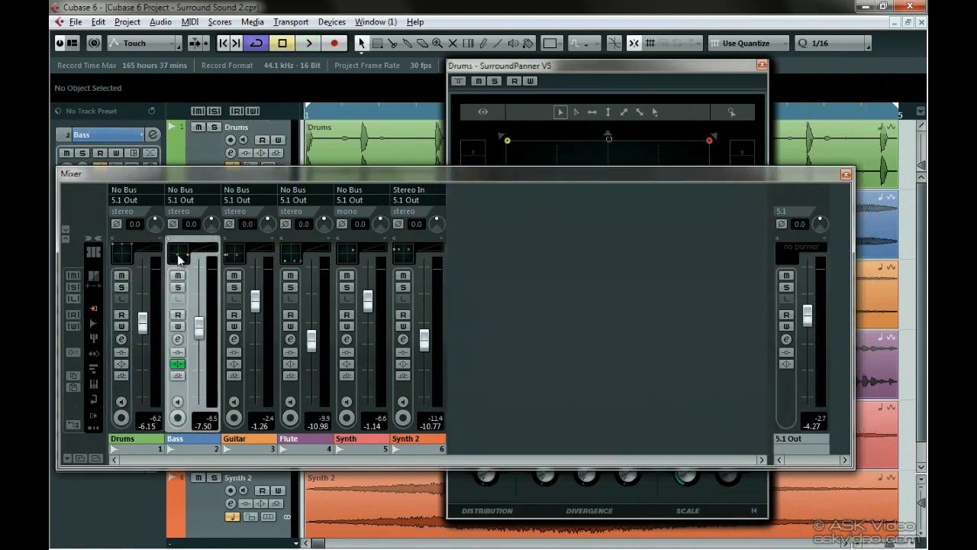
- Reset the Bass surround panner to its defaults and raise its LFE level to 12.0 dB
double_click(180, 259)
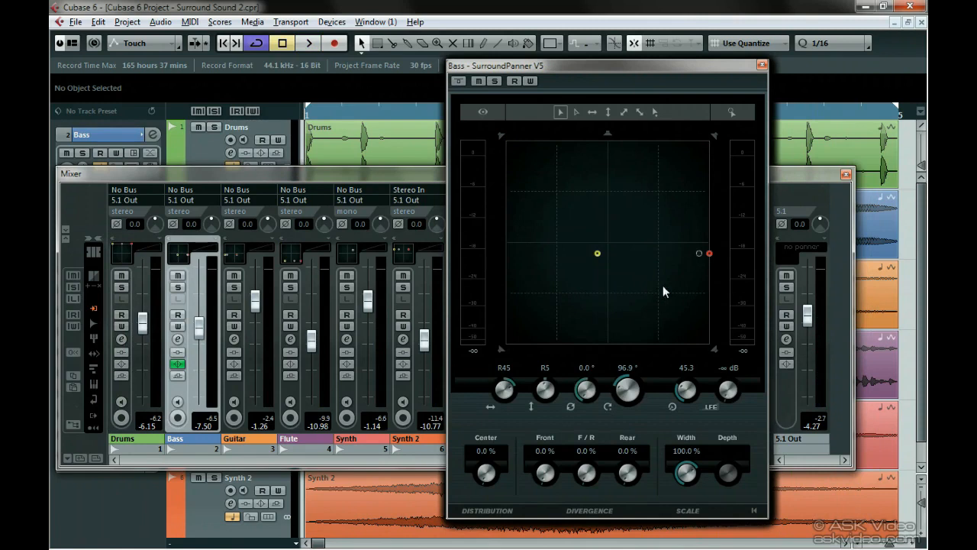
click(755, 510)
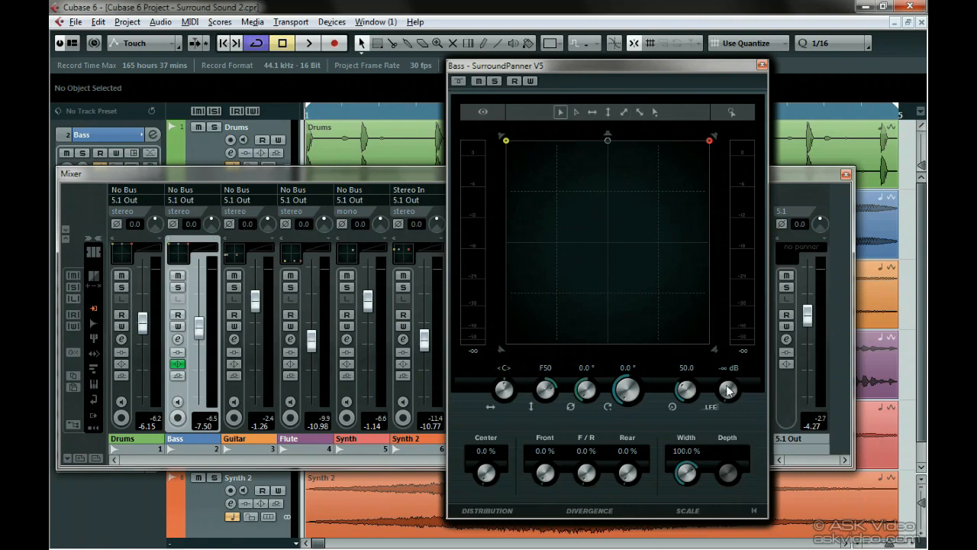
drag(730, 397, 728, 252)
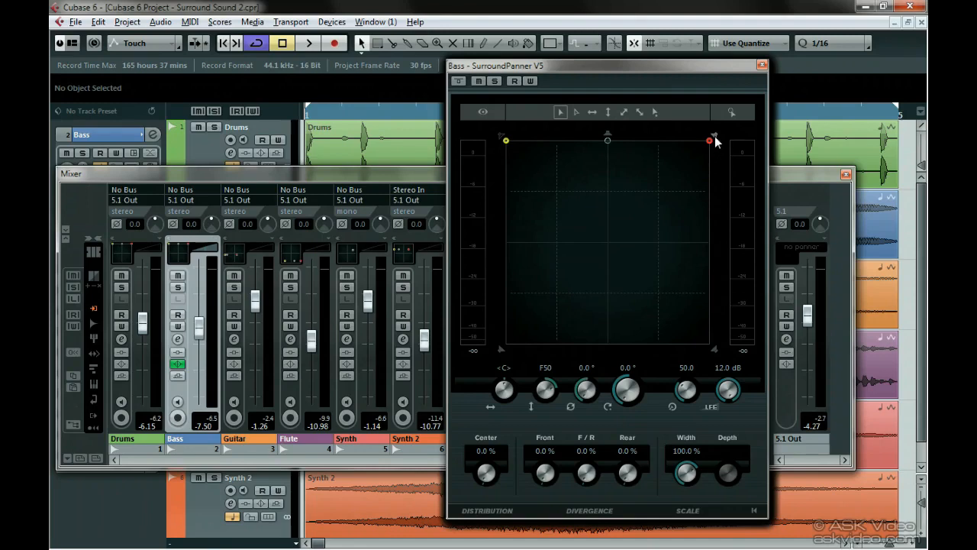
- Set the Bass LFE level to 7.7 dB on its mixer strip and reduce it further in the surround panner
click(715, 138)
click(219, 252)
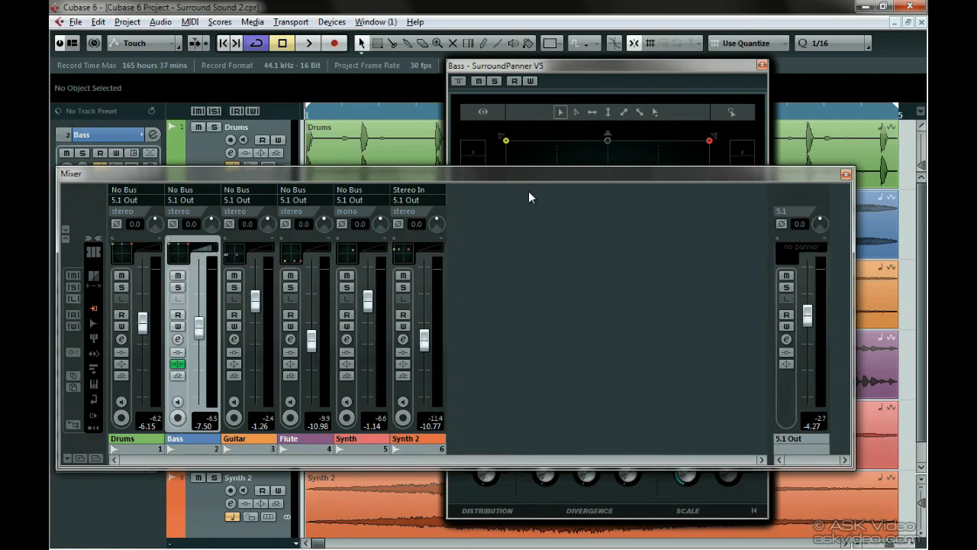
click(619, 71)
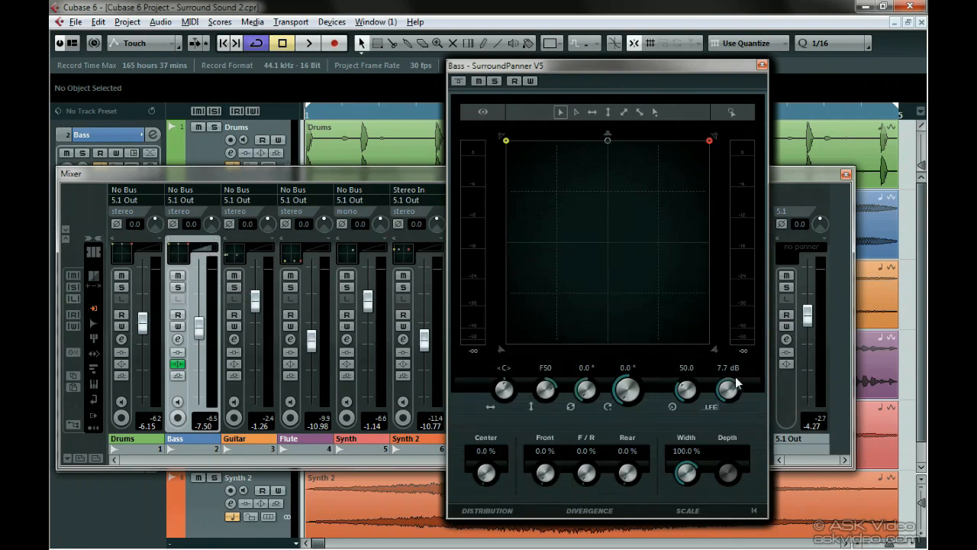
drag(728, 391, 720, 420)
- Open the Drums surround panner and move the sound source freely towards the middle of the field
double_click(130, 256)
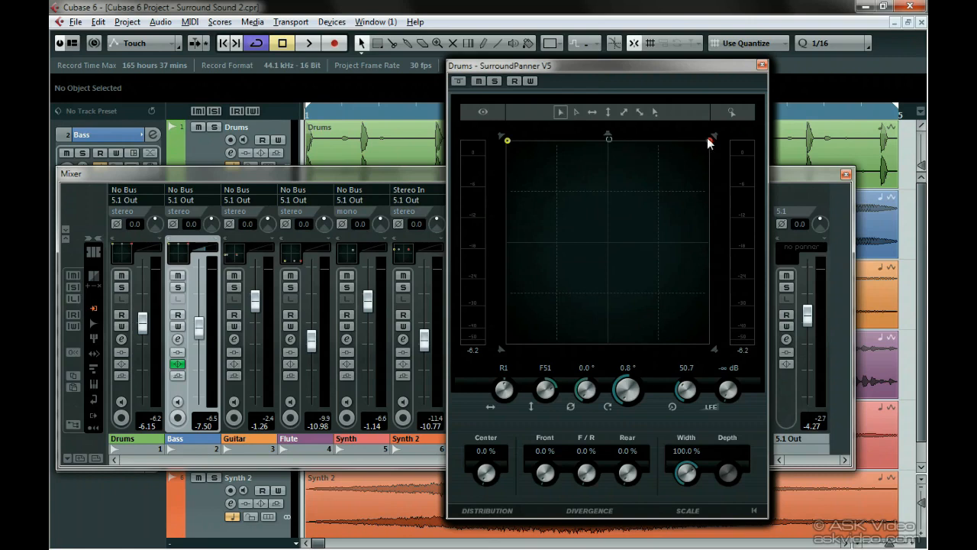
drag(709, 140, 709, 205)
click(576, 113)
drag(710, 201, 639, 254)
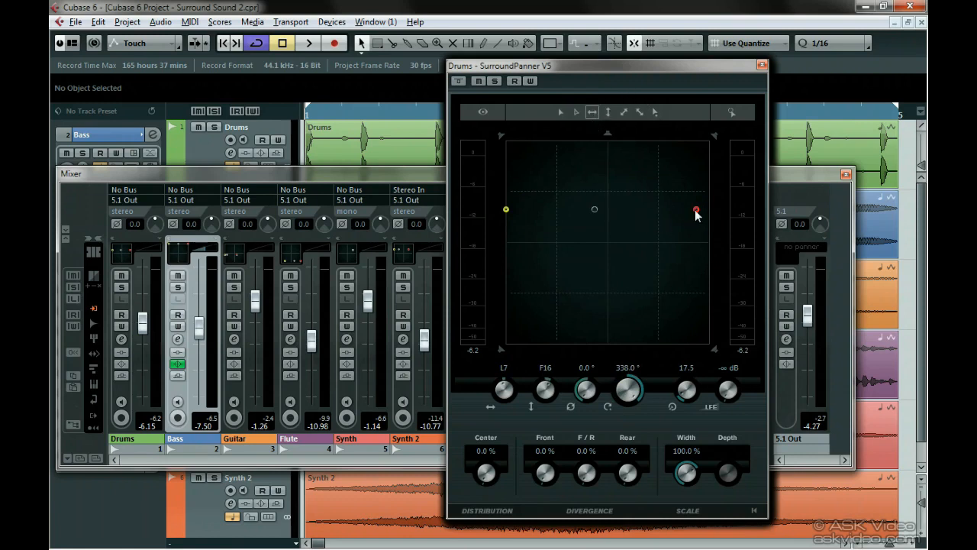
- Move the Drums sound source using the horizontal, vertical and diagonal movement constraints
drag(696, 213, 687, 173)
click(609, 113)
drag(687, 212, 616, 204)
drag(684, 196, 725, 232)
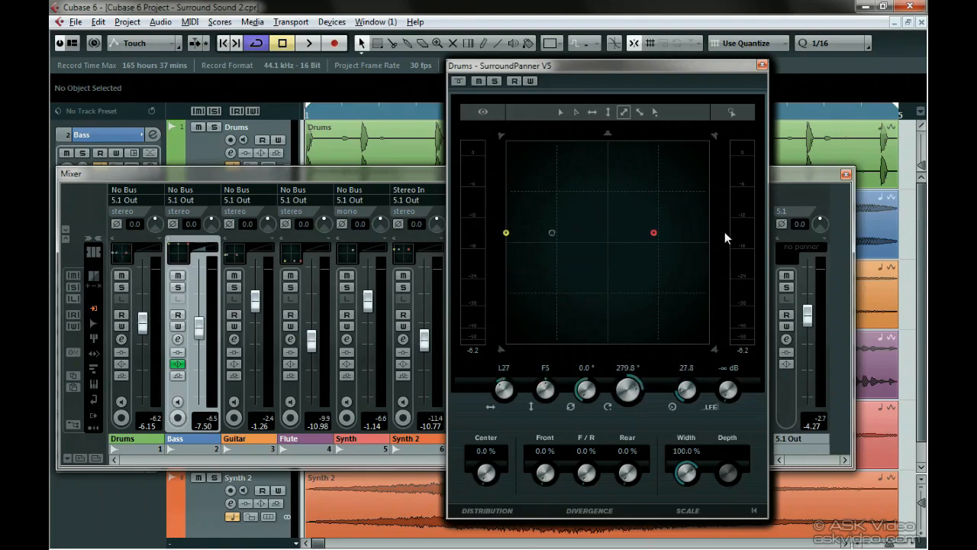
drag(510, 234, 741, 261)
- Move the Drums sound source in polar mode and along the front-left to rear-right diagonal
click(655, 113)
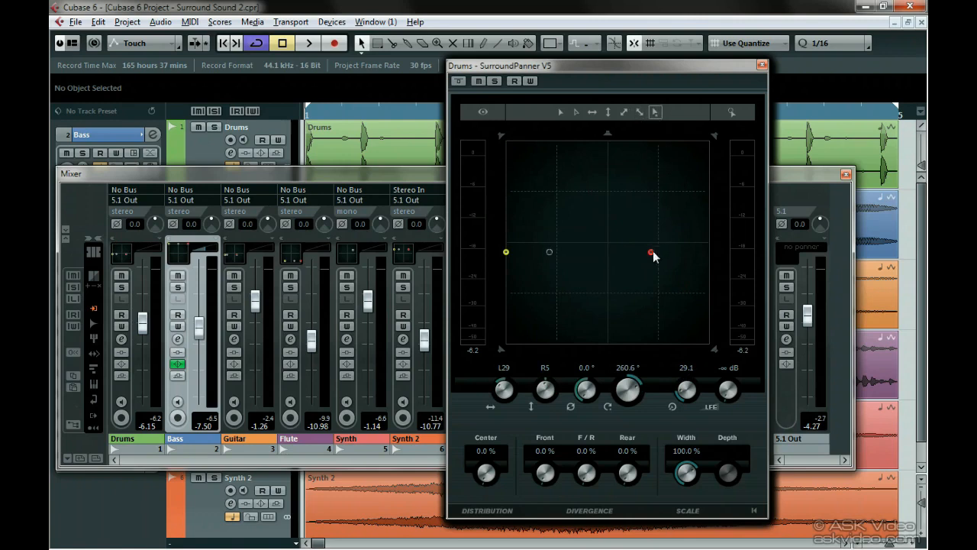
drag(652, 252, 613, 247)
click(639, 112)
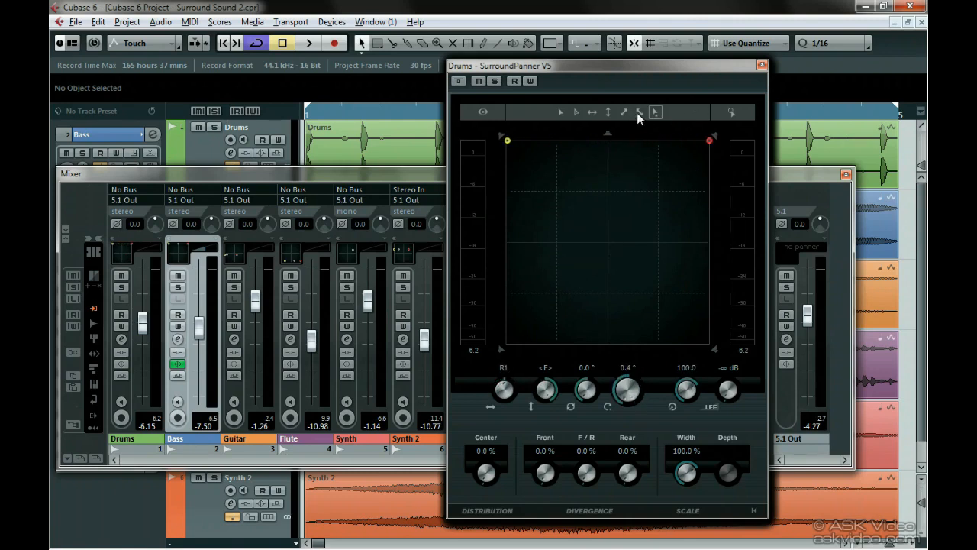
drag(707, 144, 650, 244)
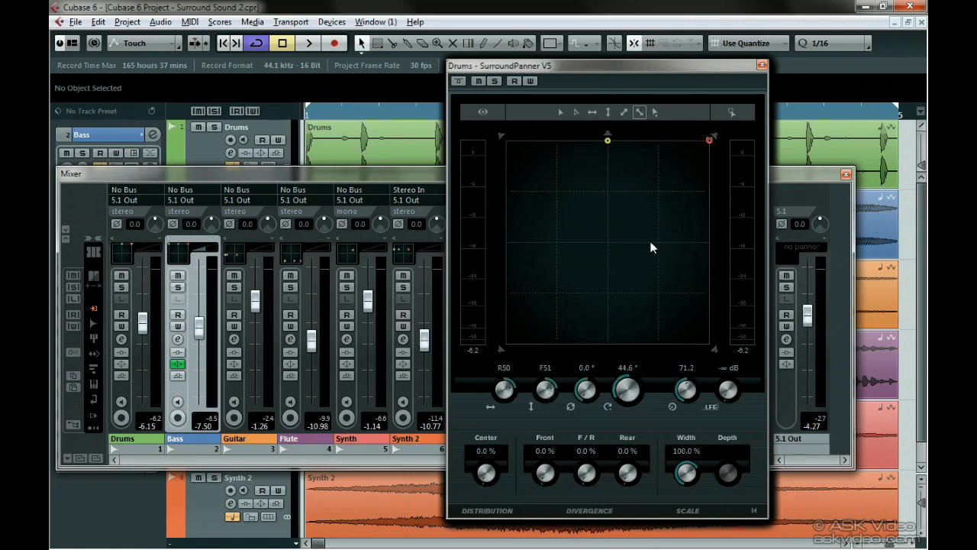
- Shift the Drums vertically to about R19, and bring the source back to front centre in polar mode
click(608, 113)
drag(608, 141, 609, 285)
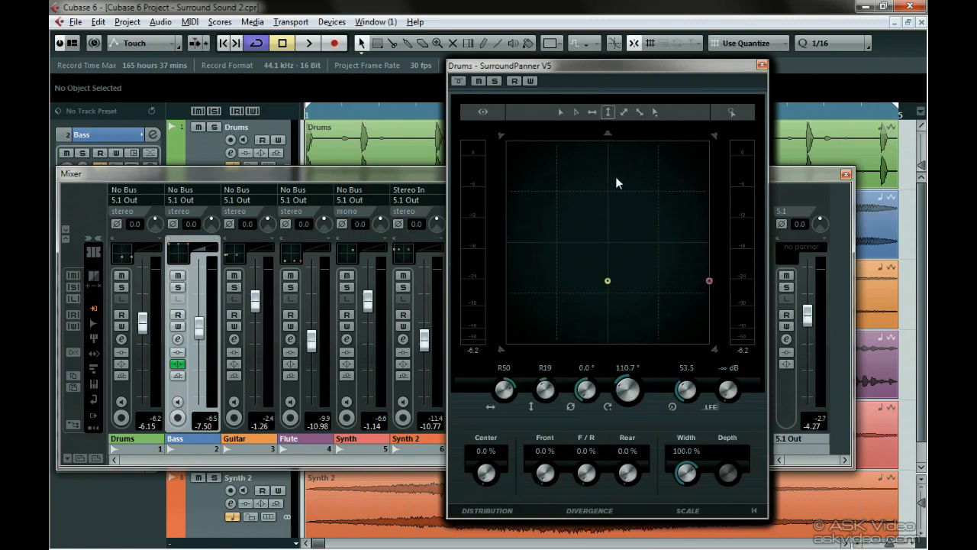
click(655, 113)
click(708, 281)
drag(608, 142, 610, 43)
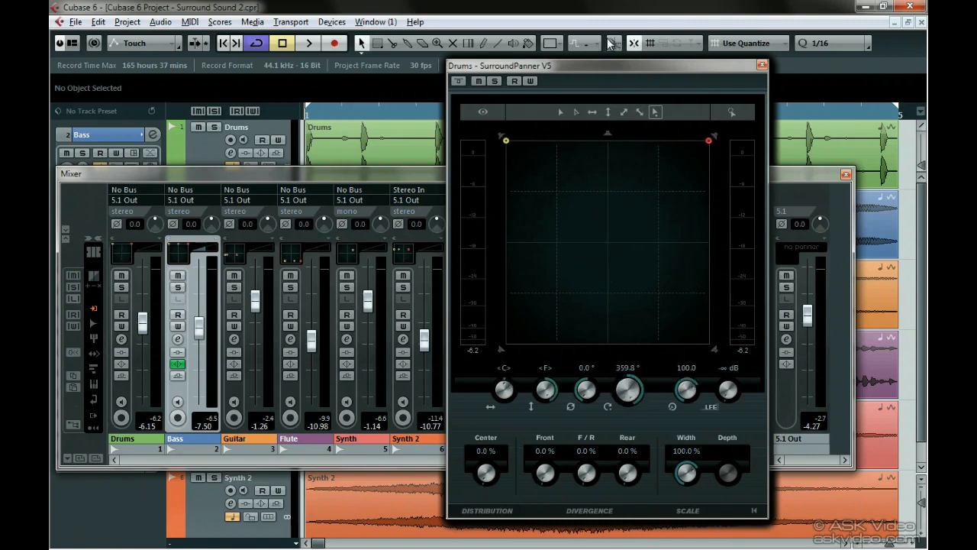
- Switch the Drums panner to the extended view of the field and set its Width scale to 120.5 %
click(483, 113)
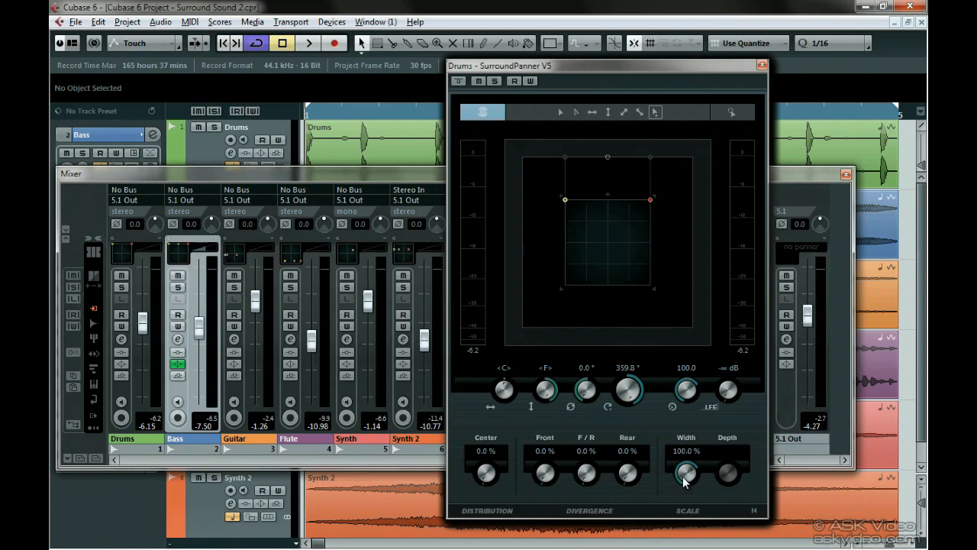
mouse_move(685, 479)
mouse_down()
mouse_move(691, 547)
mouse_move(691, 469)
mouse_up()
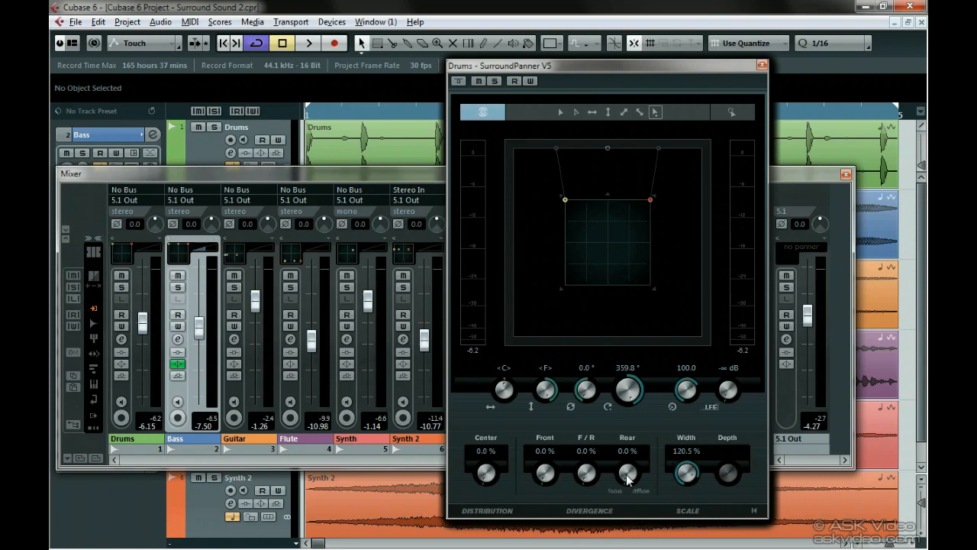
- Set the Rear, F/R and Front divergence of the Drums panner to 100.0 % each
drag(629, 479, 631, 466)
drag(631, 400, 634, 297)
drag(592, 476, 594, 333)
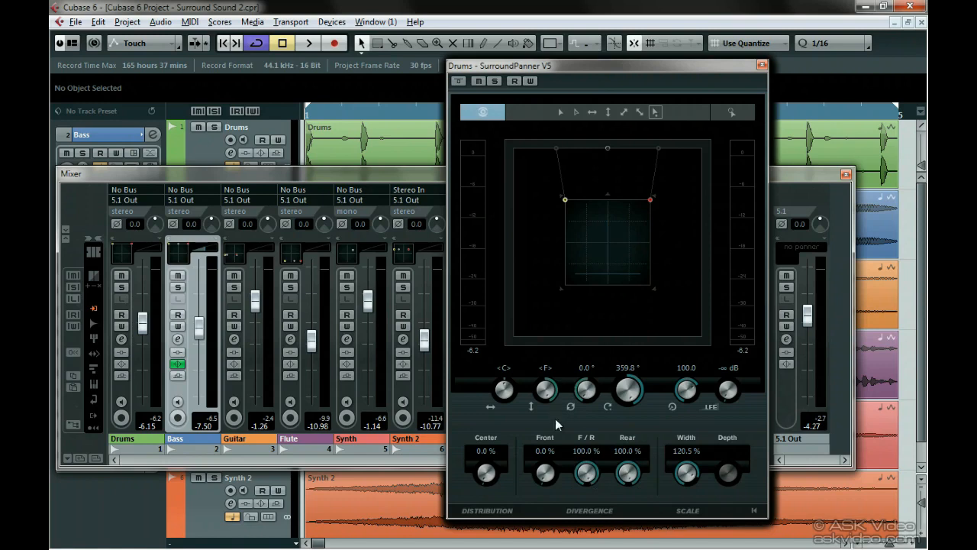
drag(549, 478, 560, 338)
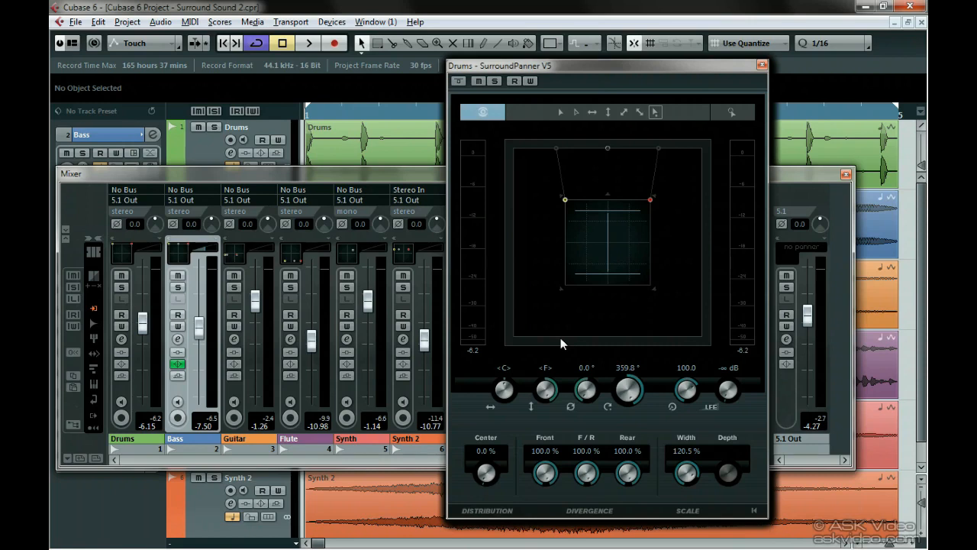
drag(560, 337, 561, 337)
- Set the Drums Center distribution to 45.0 % and Width scale to 141.4 %, with the source at about L7/F66
drag(488, 477, 491, 417)
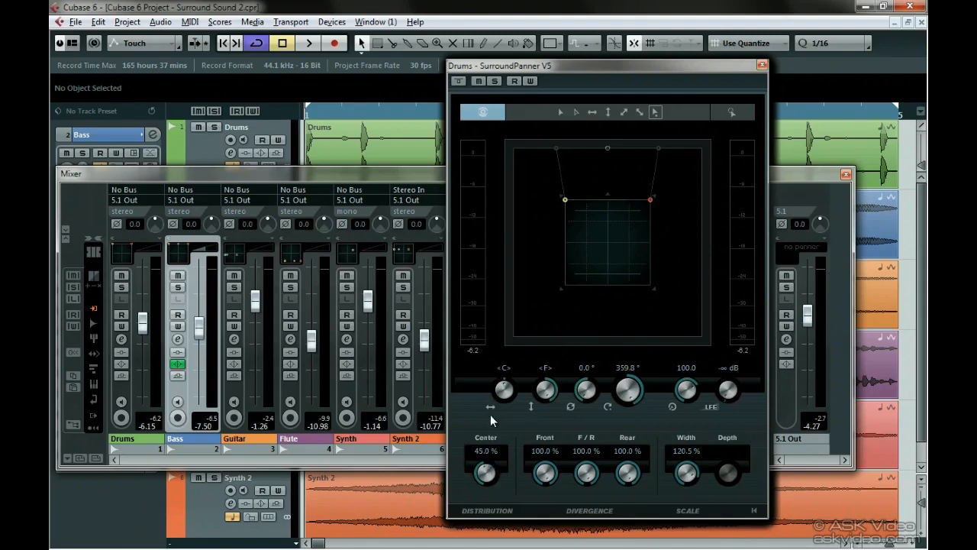
mouse_move(501, 397)
mouse_down()
mouse_move(503, 363)
mouse_move(492, 434)
mouse_move(494, 363)
mouse_move(507, 393)
mouse_move(502, 437)
mouse_move(505, 381)
mouse_move(504, 416)
mouse_up()
mouse_move(677, 467)
mouse_down()
mouse_move(686, 478)
mouse_move(689, 464)
mouse_up()
drag(545, 388, 573, 218)
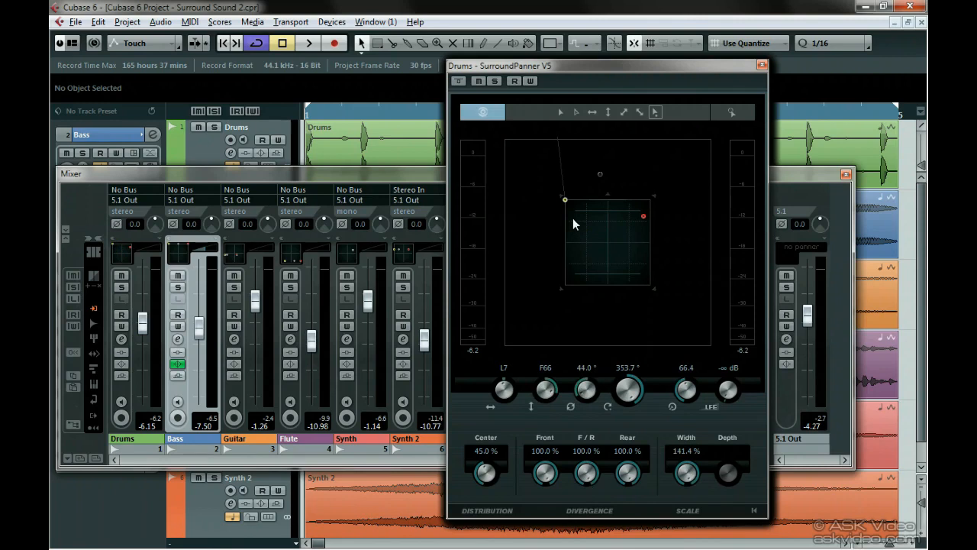
- Enable automation read and write on the Drums panner, orbit the source to 270.0°, and disable automation again
click(516, 81)
click(527, 82)
drag(600, 174, 607, 140)
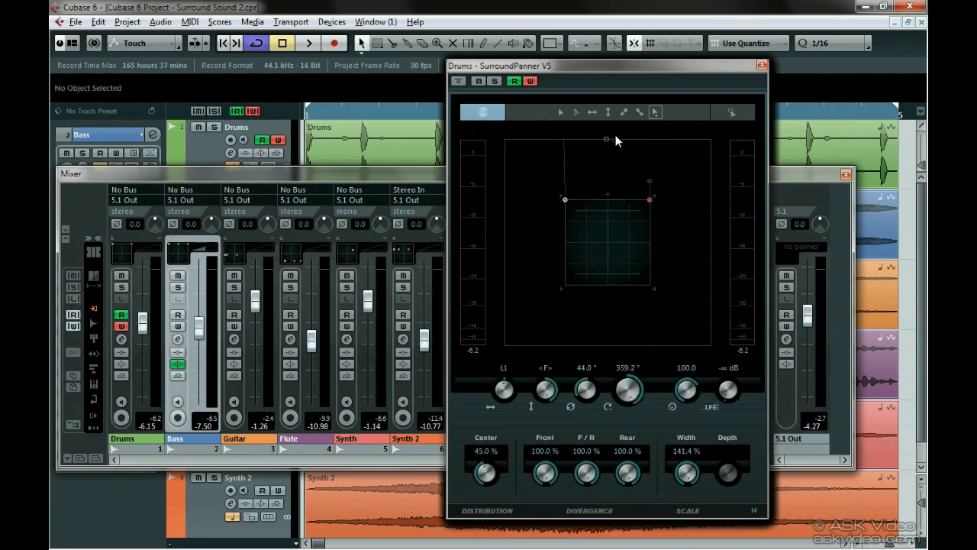
drag(631, 392, 643, 171)
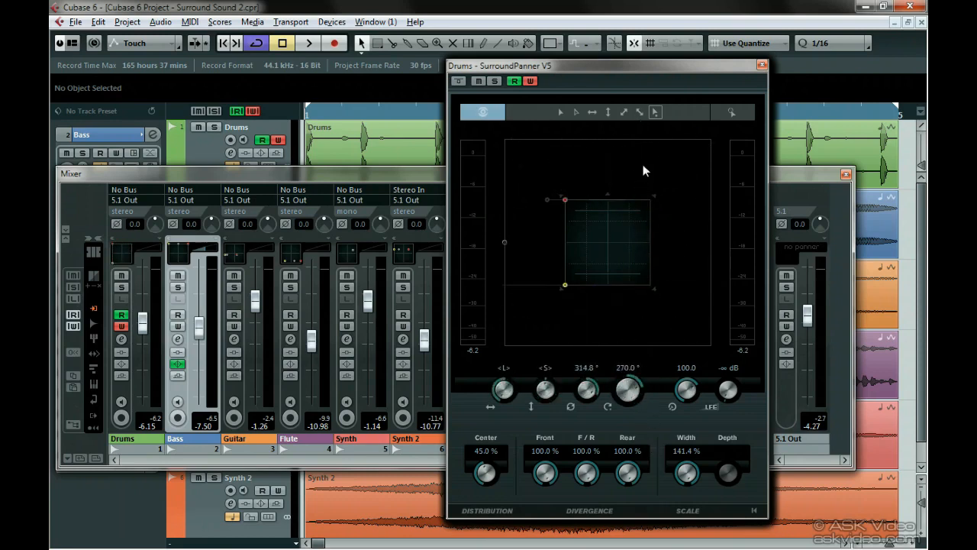
click(522, 84)
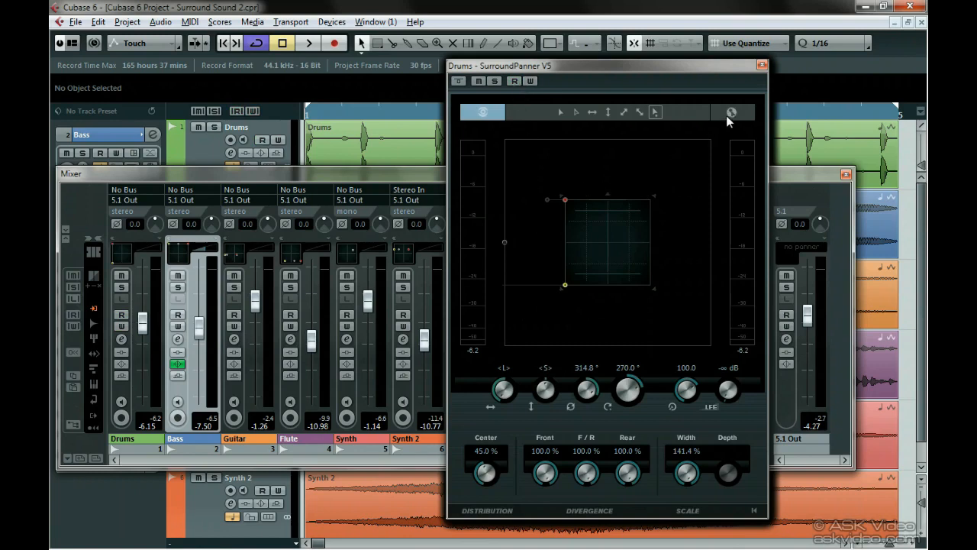
- Use independent channel control with the standard tool to swap the Drums' left and right channels across the front
click(561, 112)
drag(566, 286, 706, 182)
mouse_move(565, 203)
mouse_down()
mouse_move(665, 239)
mouse_move(588, 247)
mouse_move(555, 196)
mouse_up()
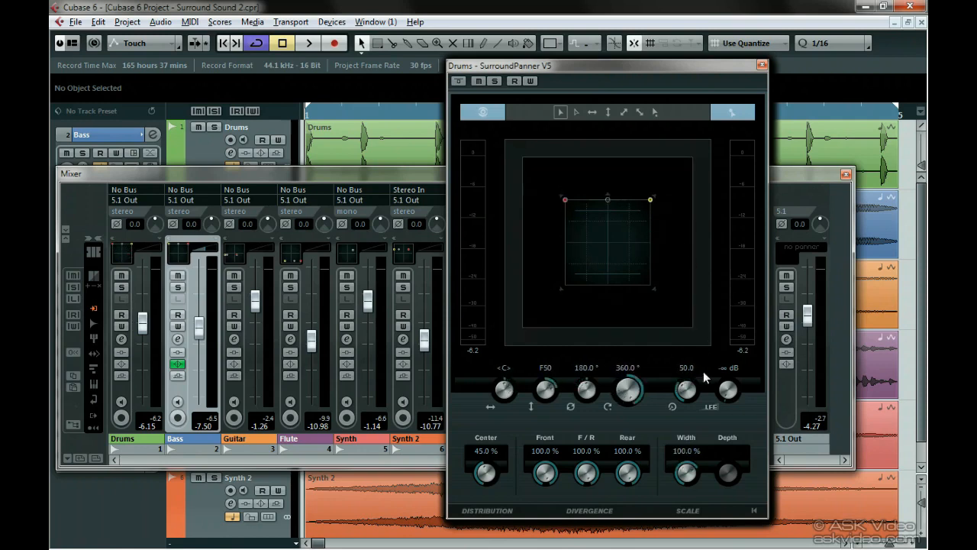
- Adjust the Drums source's radius and reset all the Drums panner parameters to their defaults
mouse_move(684, 390)
mouse_down()
mouse_move(684, 341)
mouse_move(707, 367)
mouse_move(688, 393)
mouse_move(683, 375)
mouse_up()
mouse_move(693, 392)
mouse_down()
mouse_move(683, 372)
mouse_move(685, 390)
mouse_up()
click(753, 513)
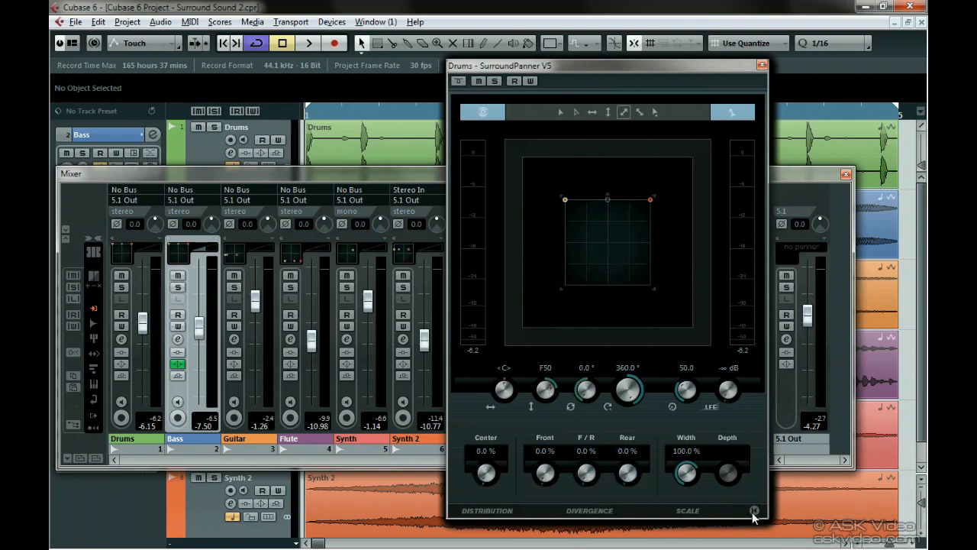